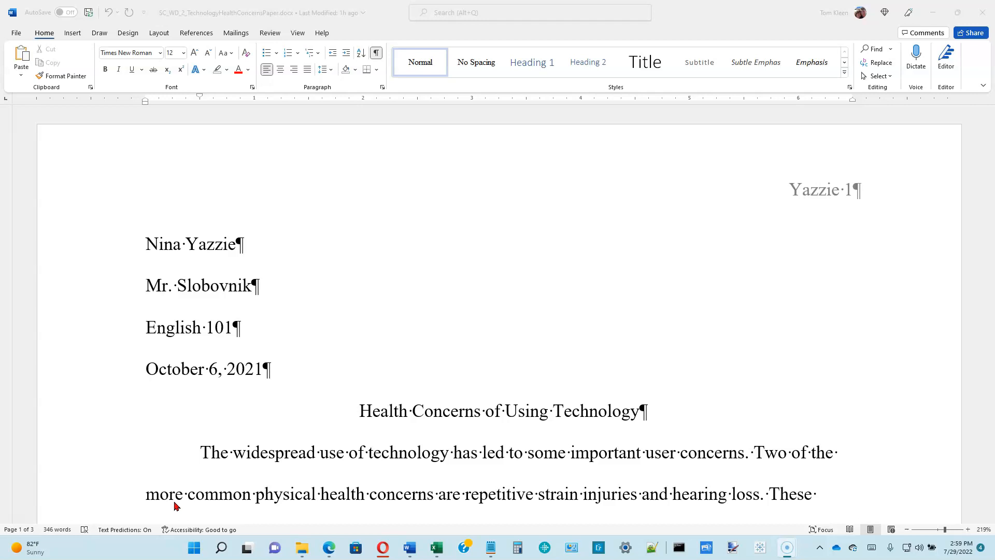
- Place the insertion point after "injuries" in the last sentence of the repetitive strain injury paragraph
left_click(171, 502)
scroll(259, 405, "down", 3)
scroll(271, 348, "down", 3)
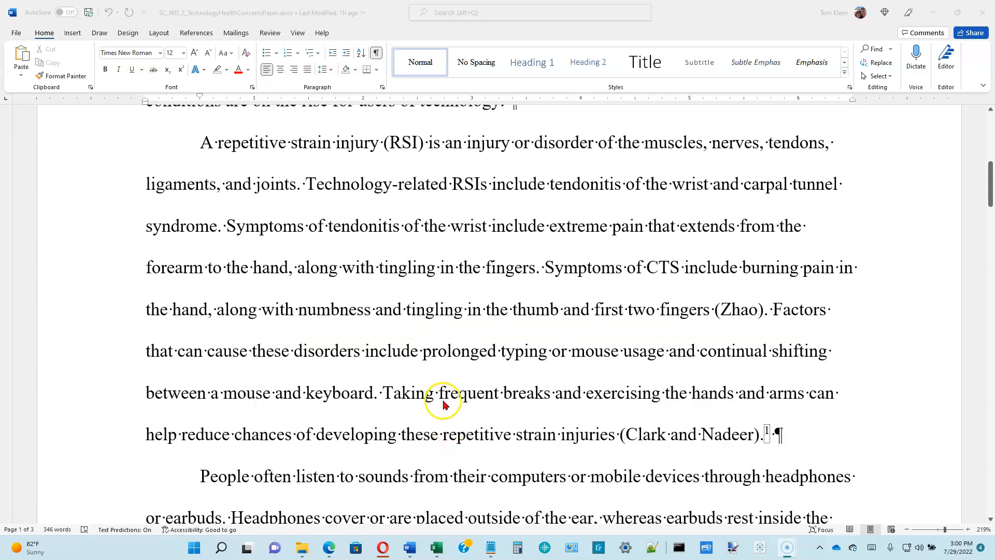
left_click(613, 434)
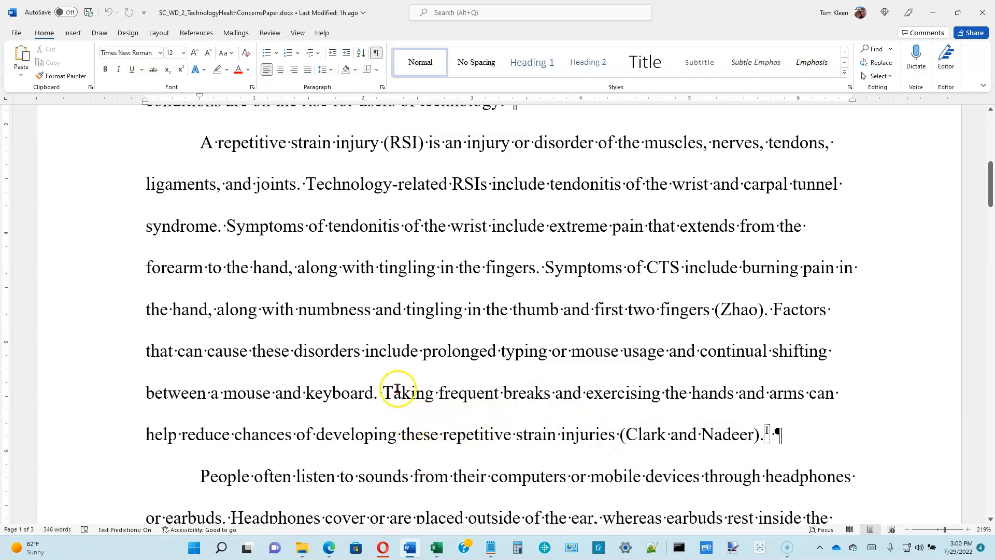
- Set the review markup display to Simple Markup and have comments shown in the document
left_click(270, 35)
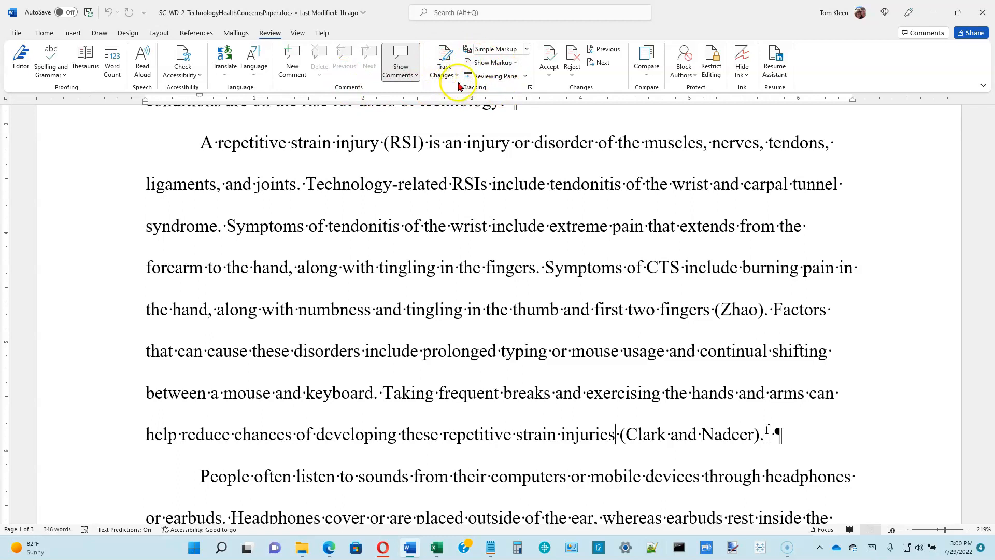
left_click(527, 50)
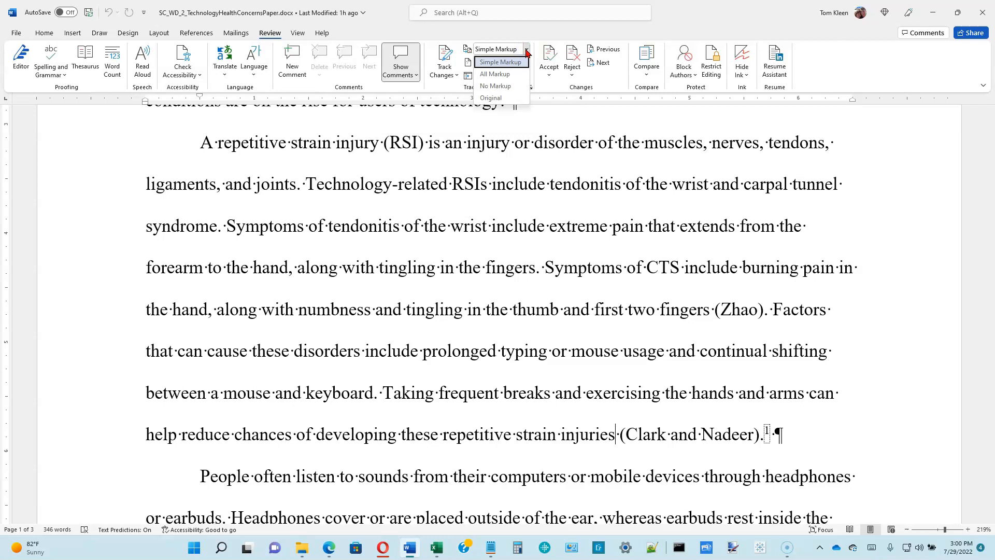
left_click(510, 62)
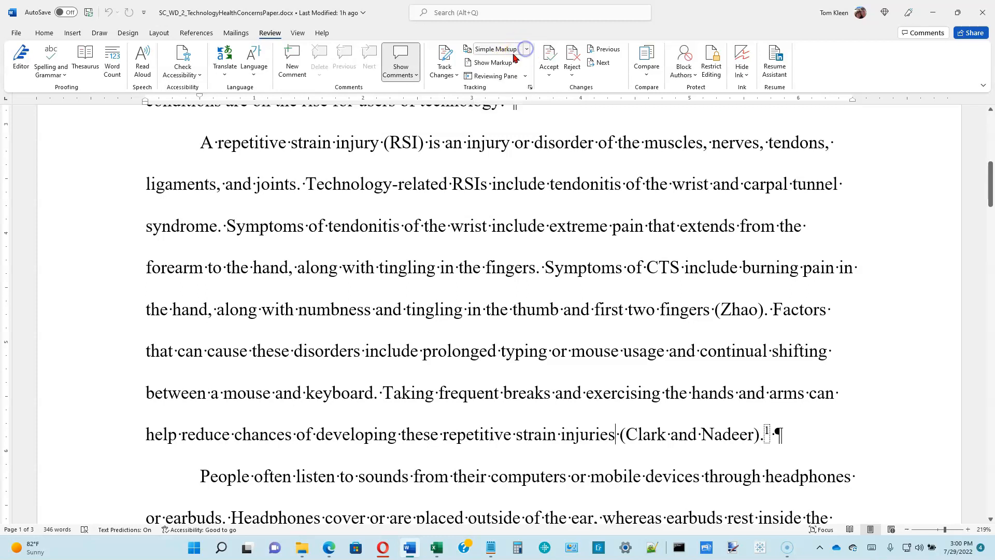
left_click(505, 52)
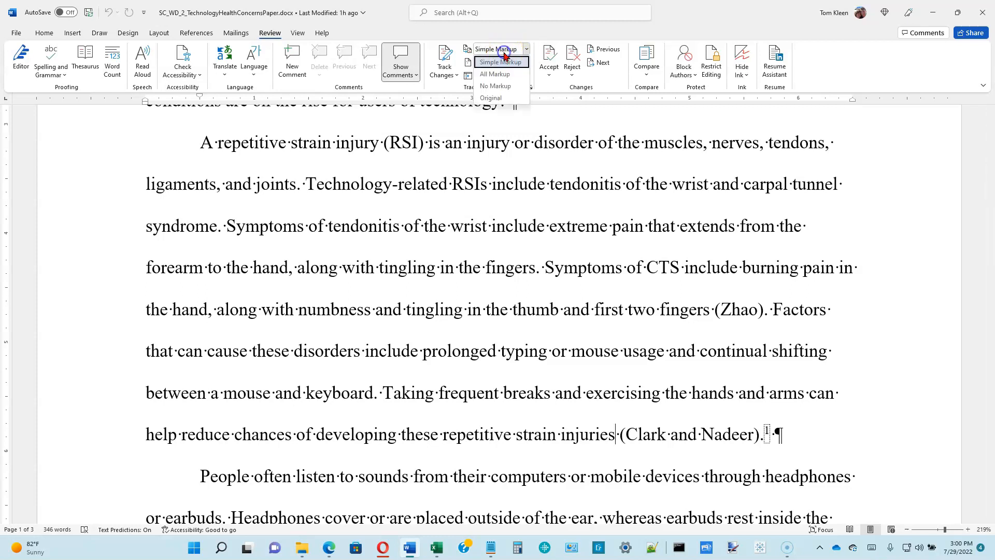
left_click(405, 53)
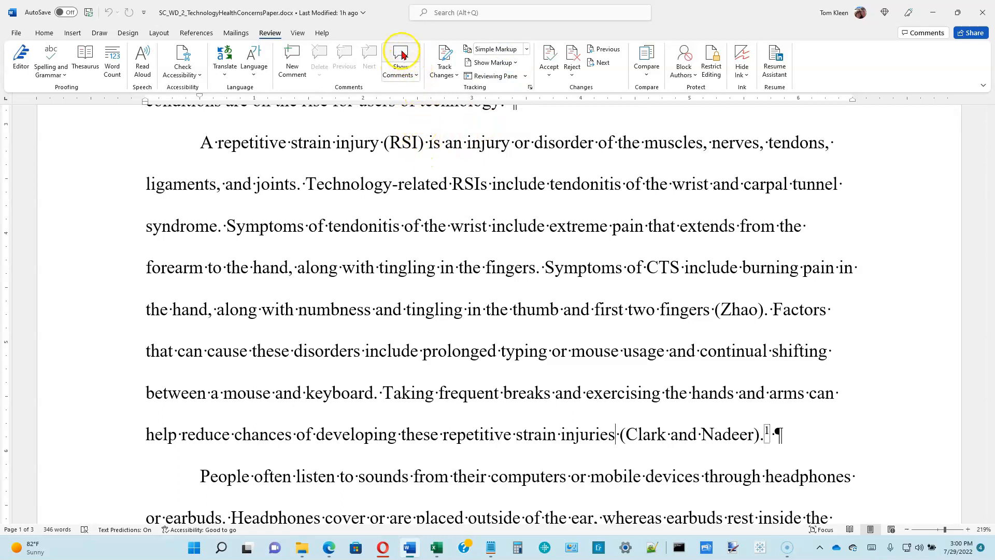
left_click(402, 53)
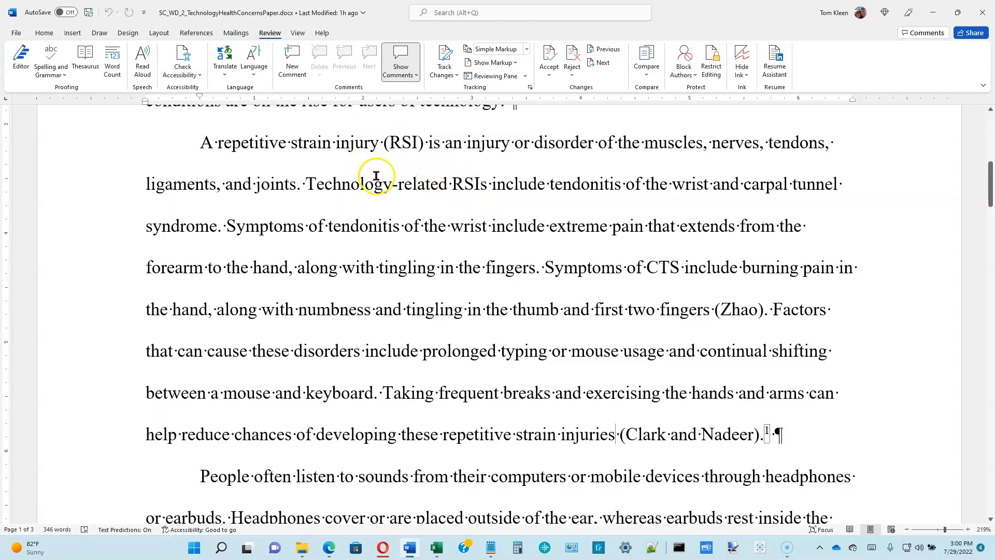
- Post a new comment on "injuries" reading "Let's cover the hand and arm exercises in our brochure for patients."
left_click(298, 53)
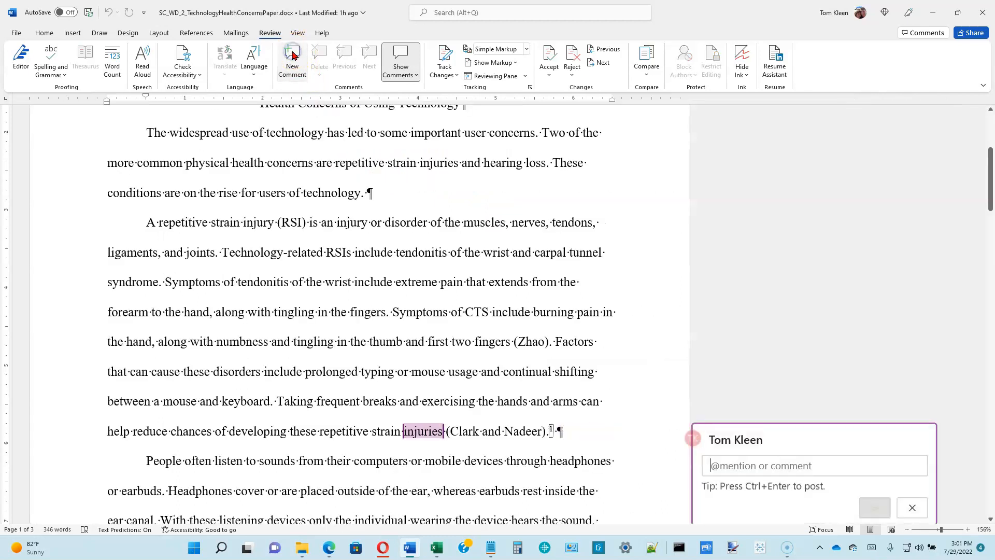
left_click_drag(990, 175, 990, 210)
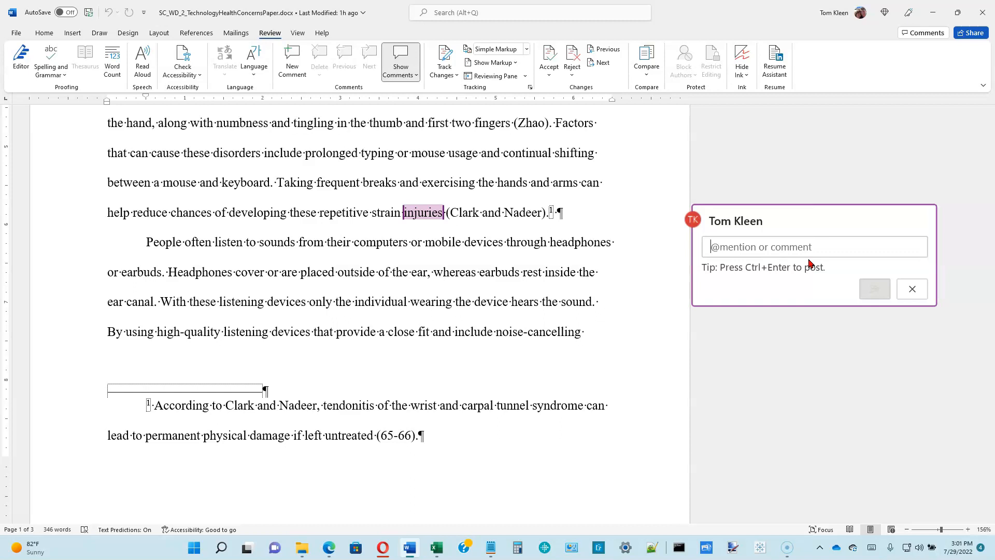
type("Let'")
type("s cover the ")
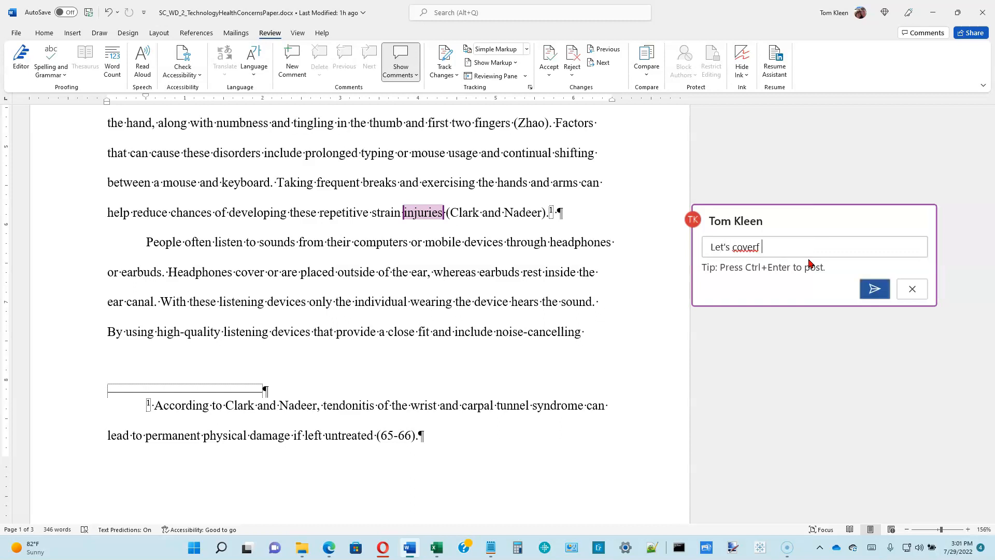
type("hand and arm ex")
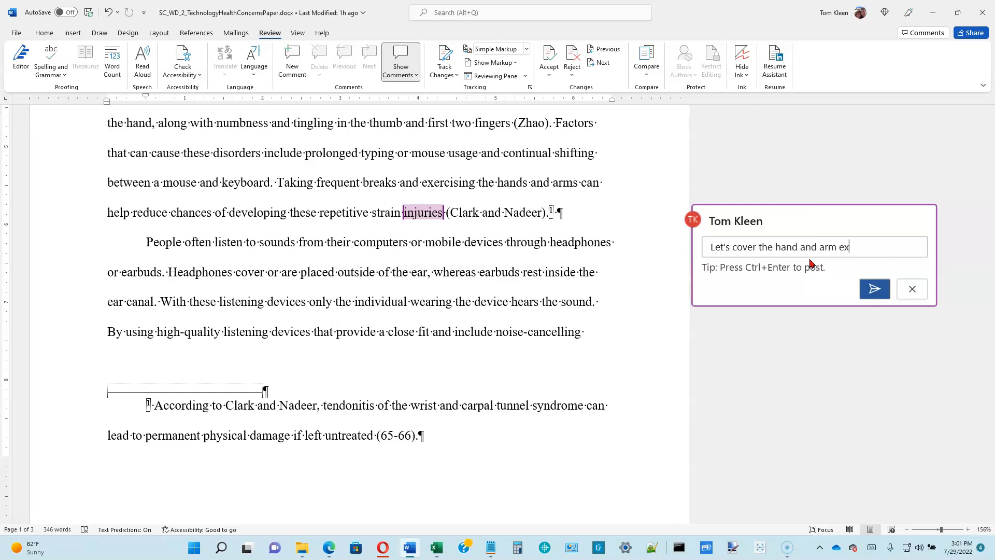
type("ercises in o ur broch")
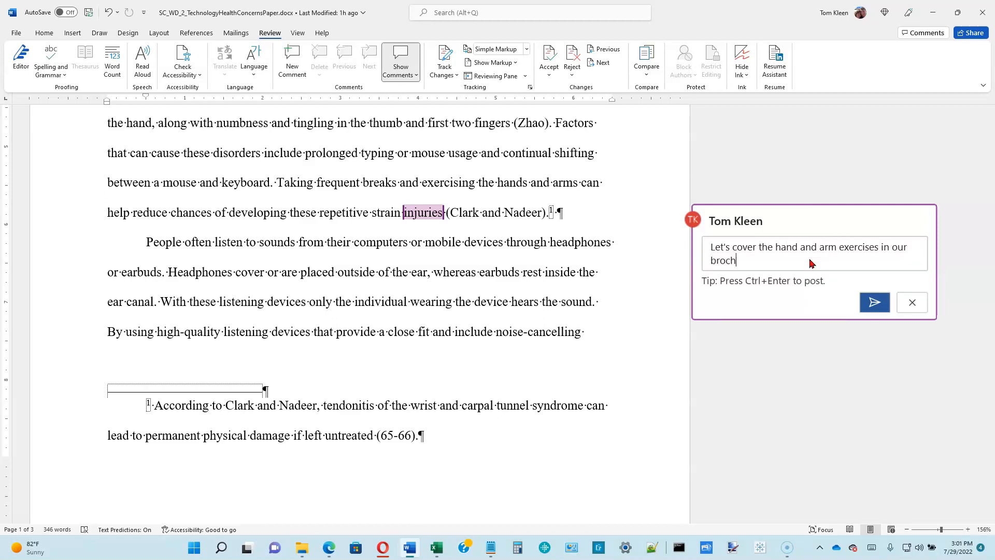
type("ure for patients.")
left_click(768, 289)
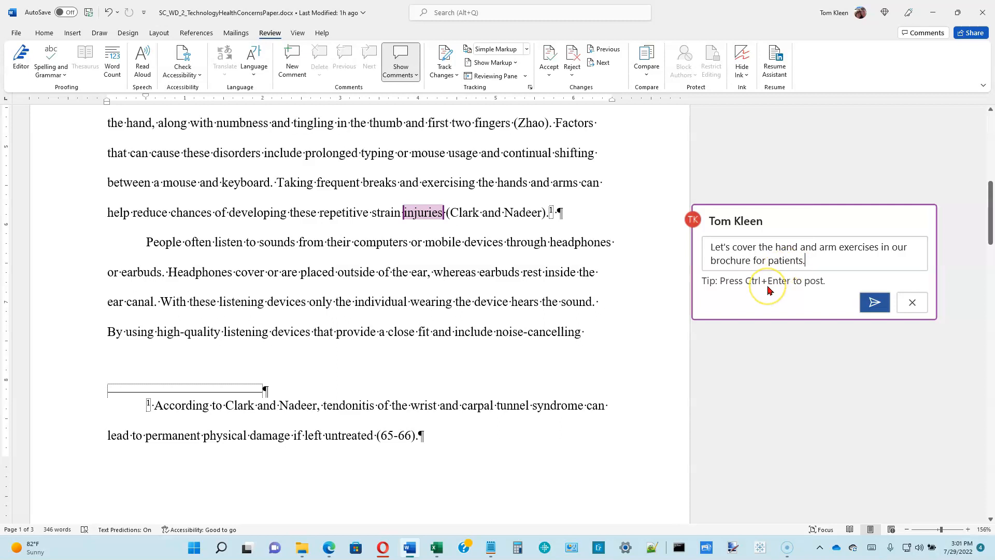
left_click(817, 298)
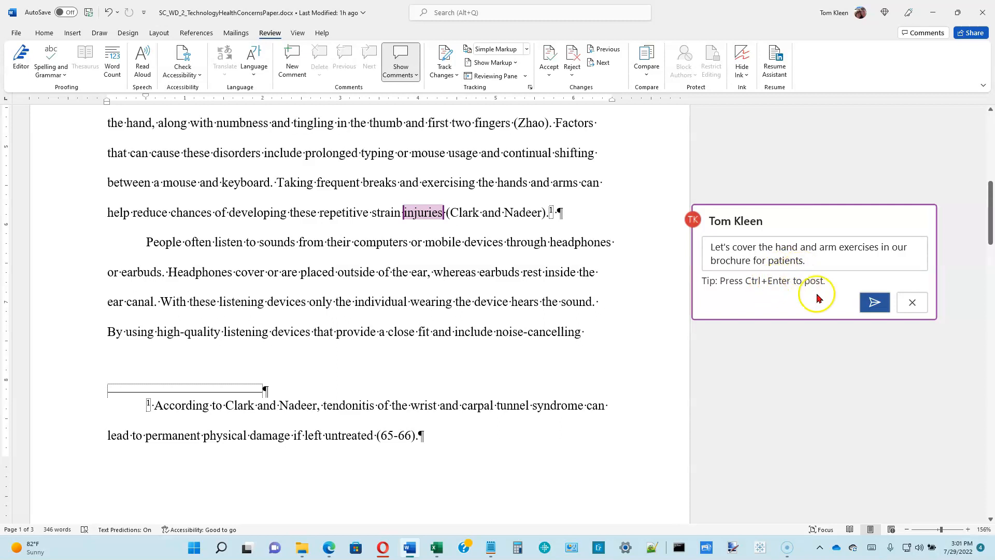
left_click(873, 304)
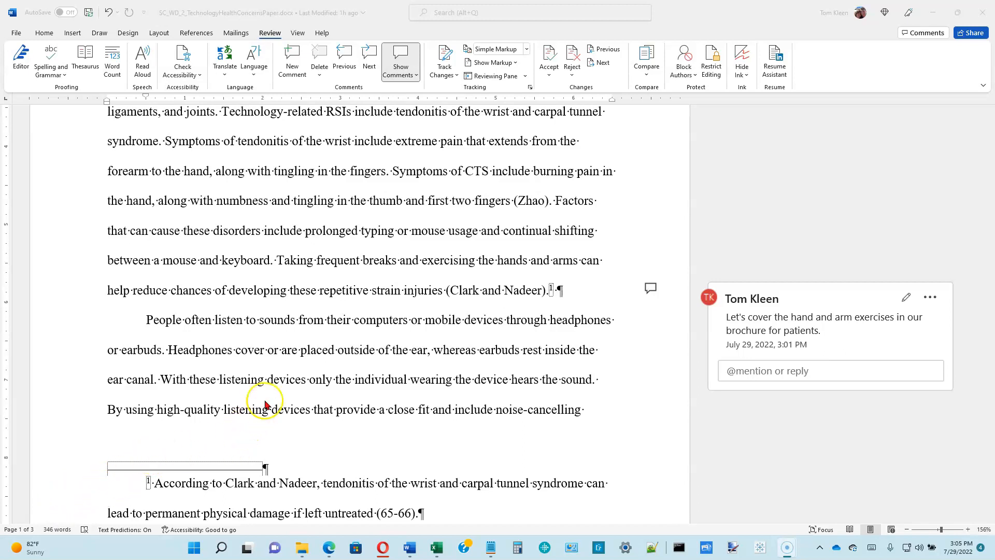
- Post the comment "Let's stress this point in our brochure for patients." on "Lower volumes can help to minimize potential hearing loss"
left_click(313, 389)
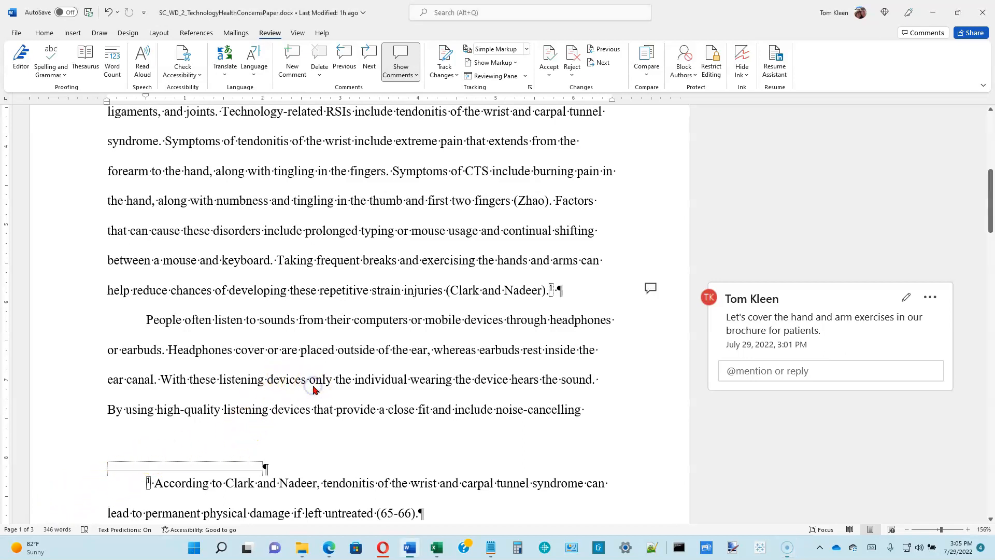
scroll(314, 389, "down", 5)
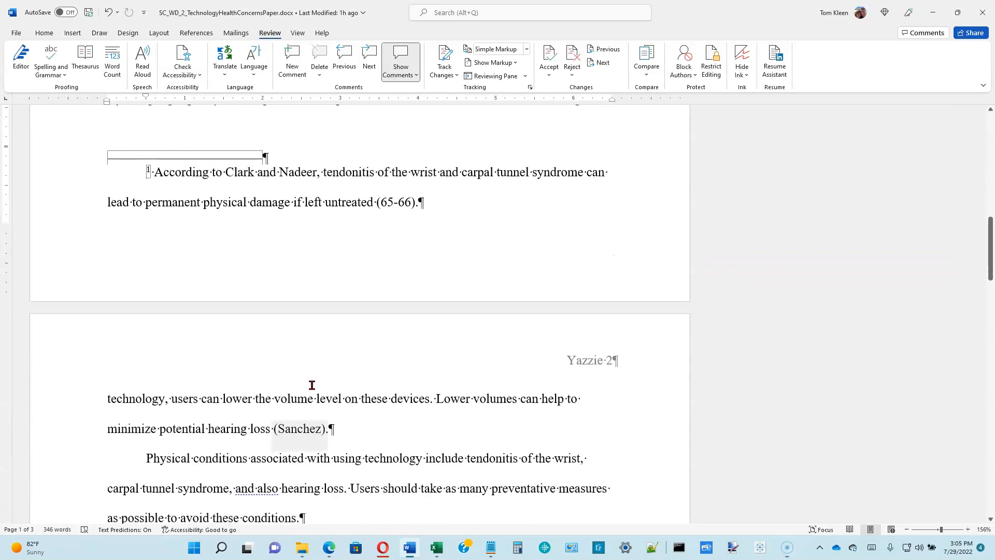
left_click(435, 399)
left_click_drag(436, 399, 270, 429)
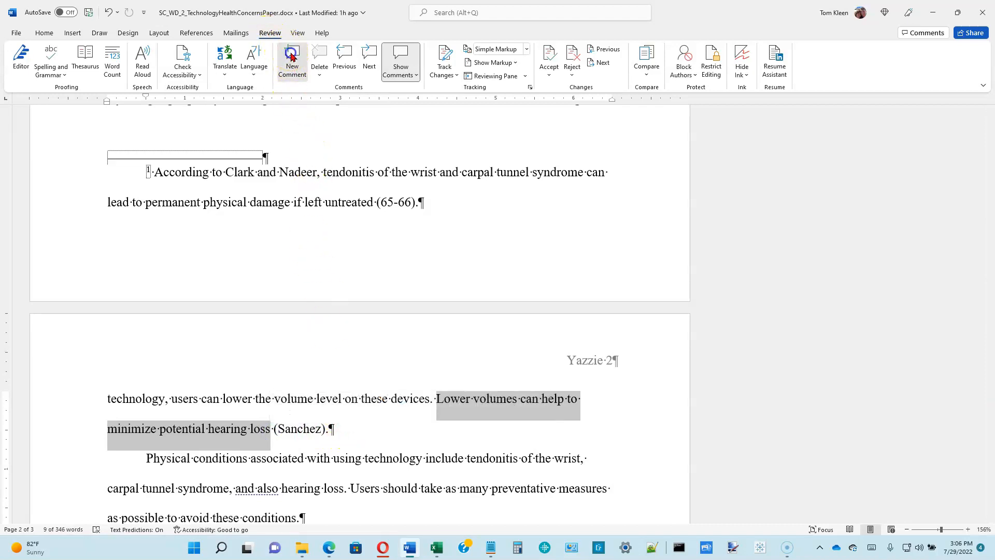
left_click(291, 58)
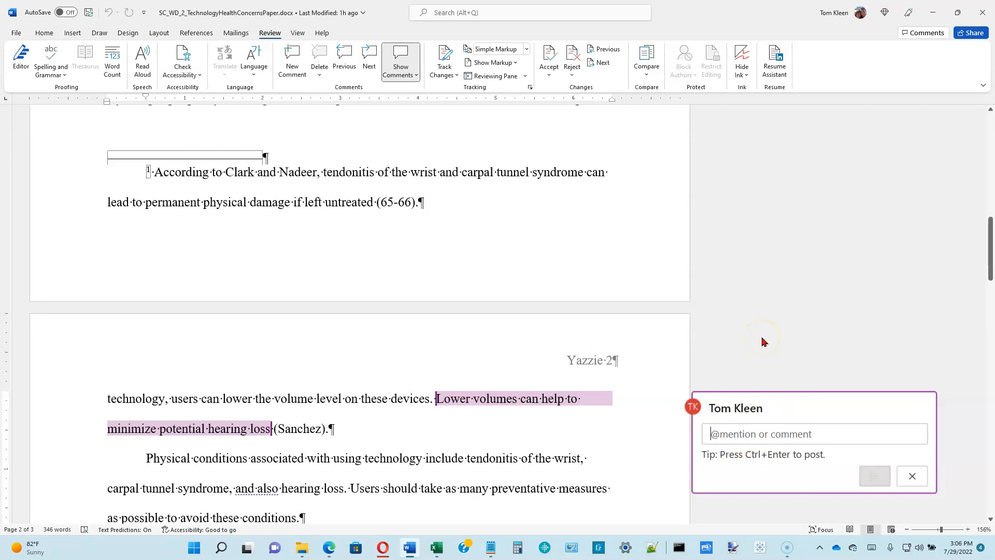
type("L")
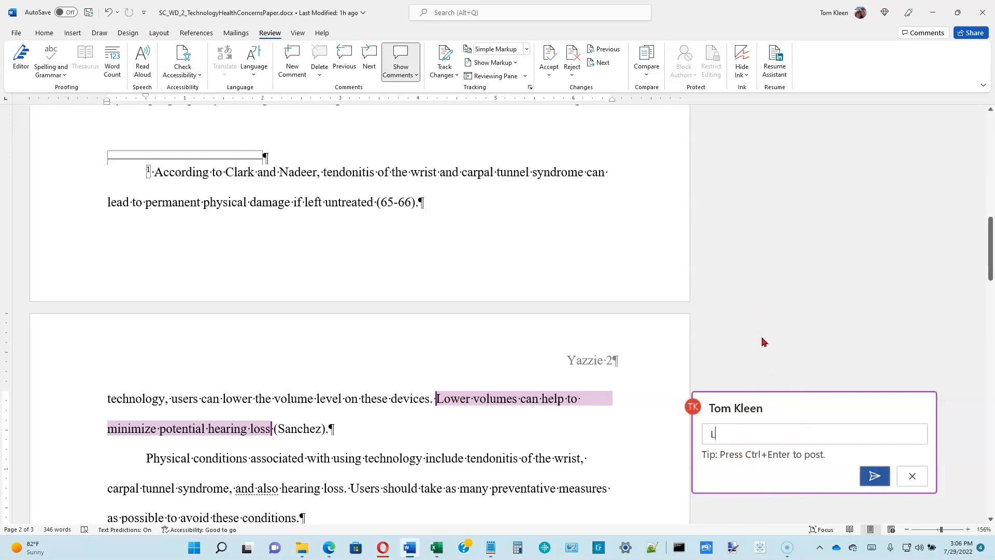
type("et's stress ")
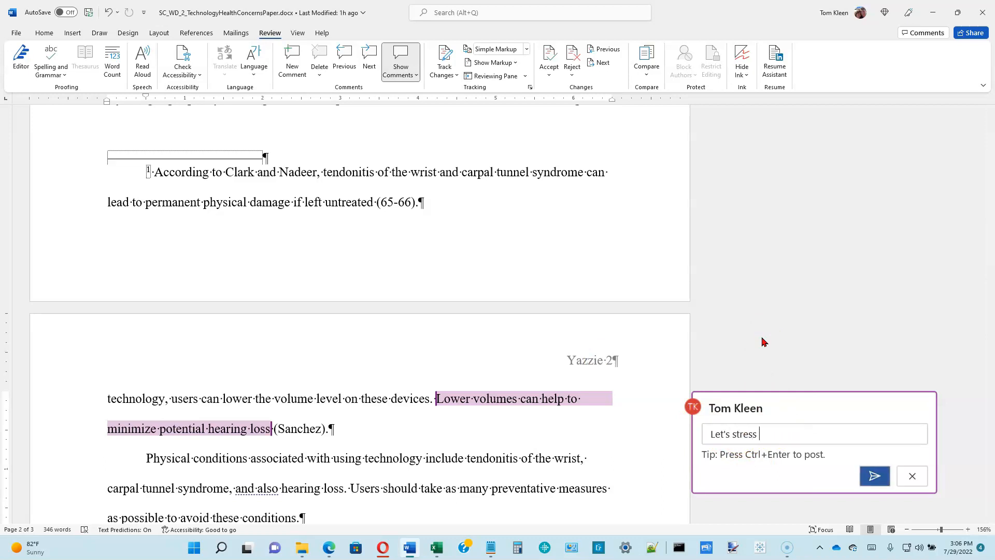
type("this point in our brochure for patients.")
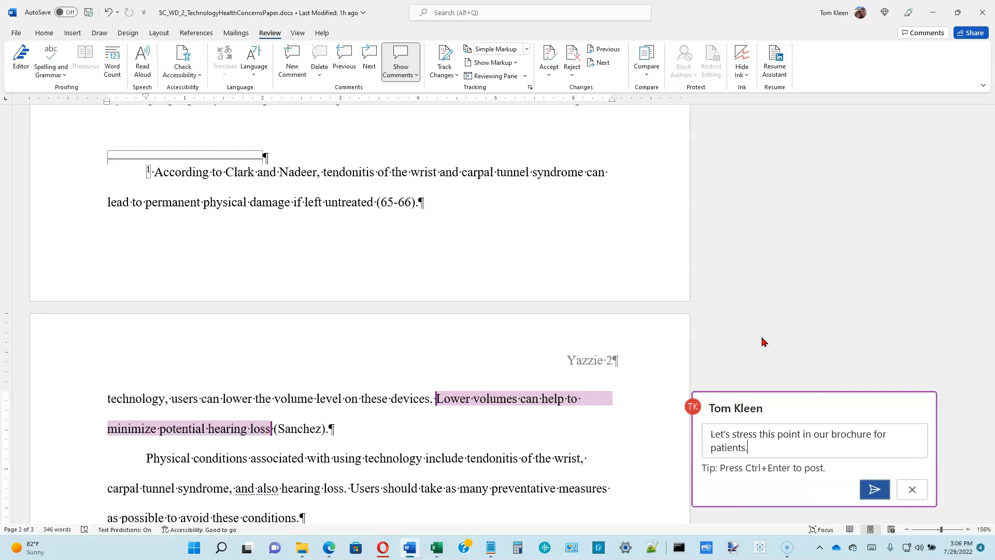
left_click(874, 488)
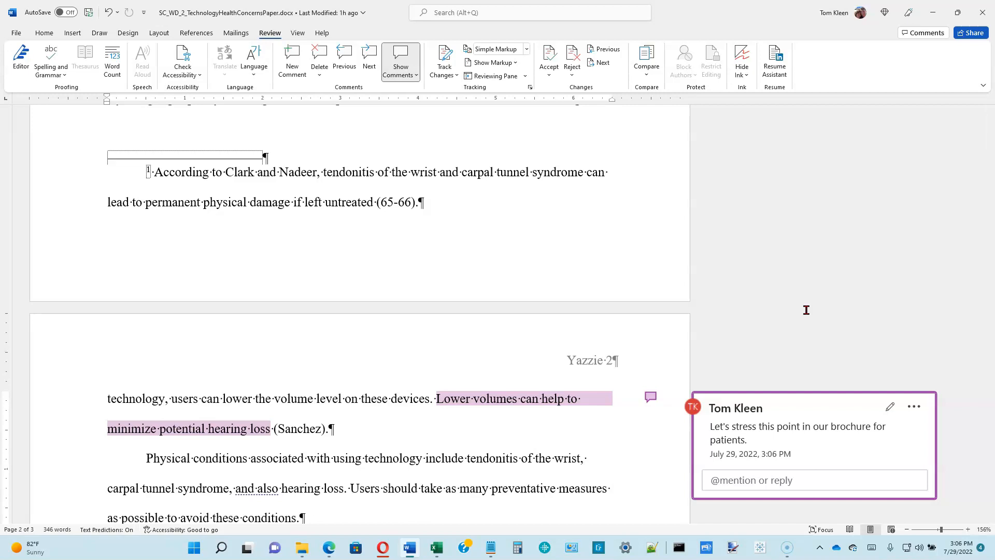
- Return to the previous comment and change its text to "Let's cover examples of the hand and arm exercises in our brochure for patients."
left_click(202, 435)
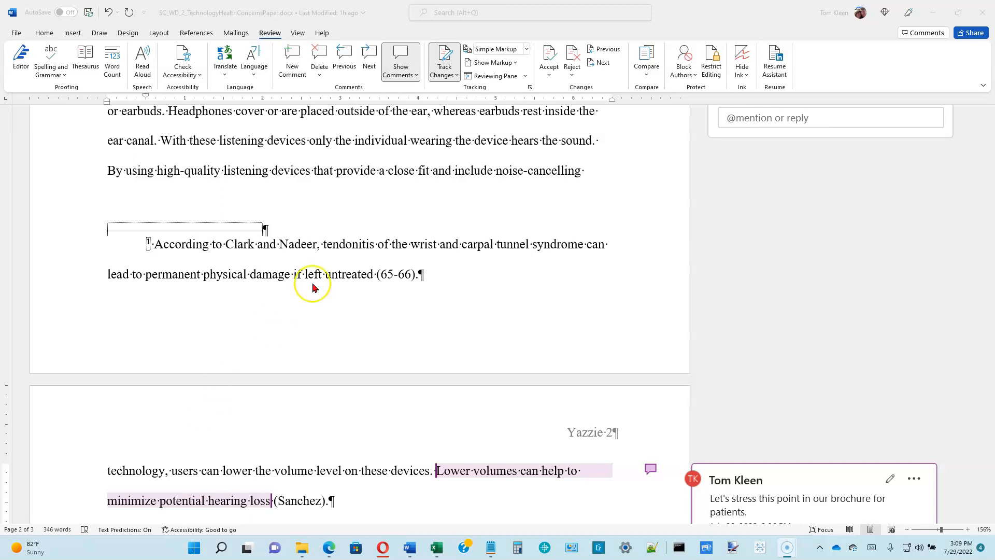
left_click(342, 68)
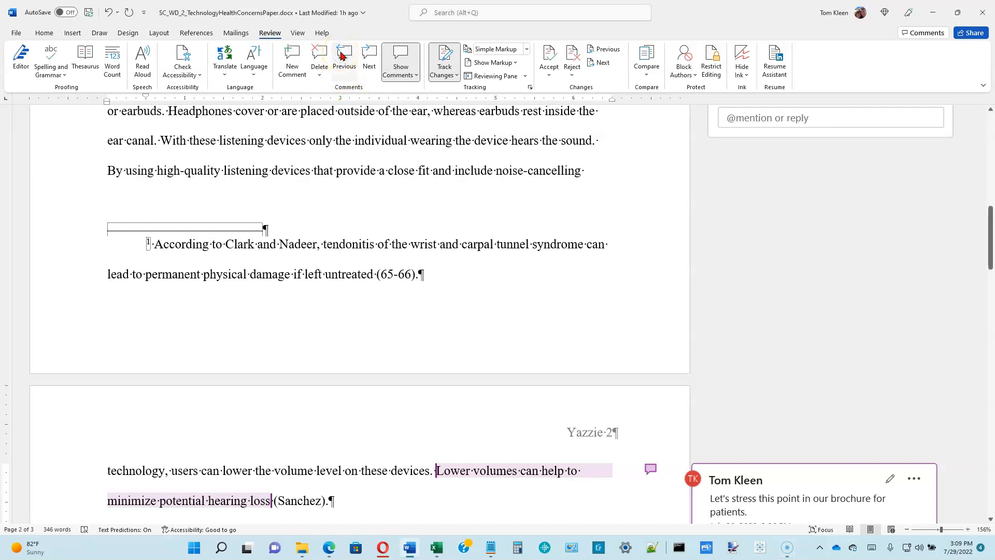
left_click(341, 56)
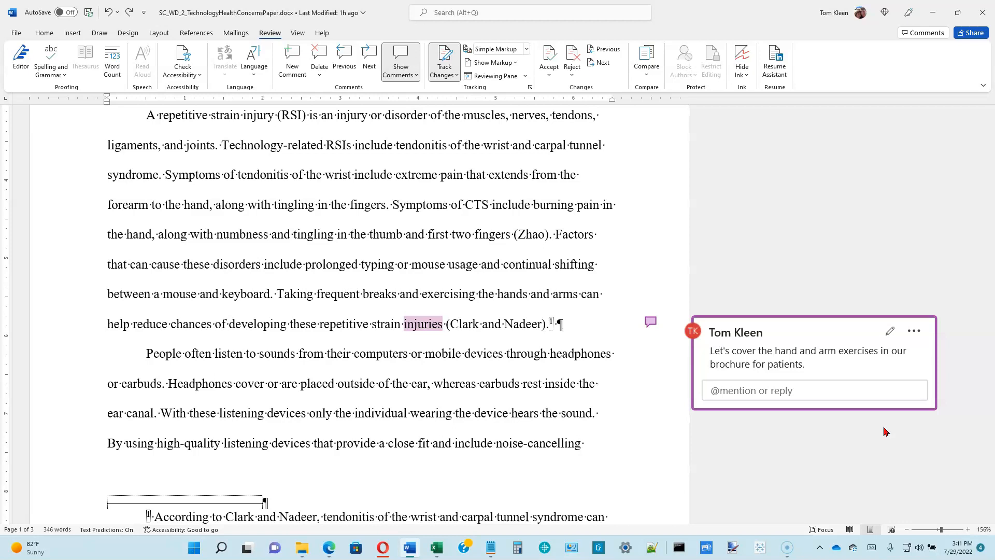
left_click(821, 356)
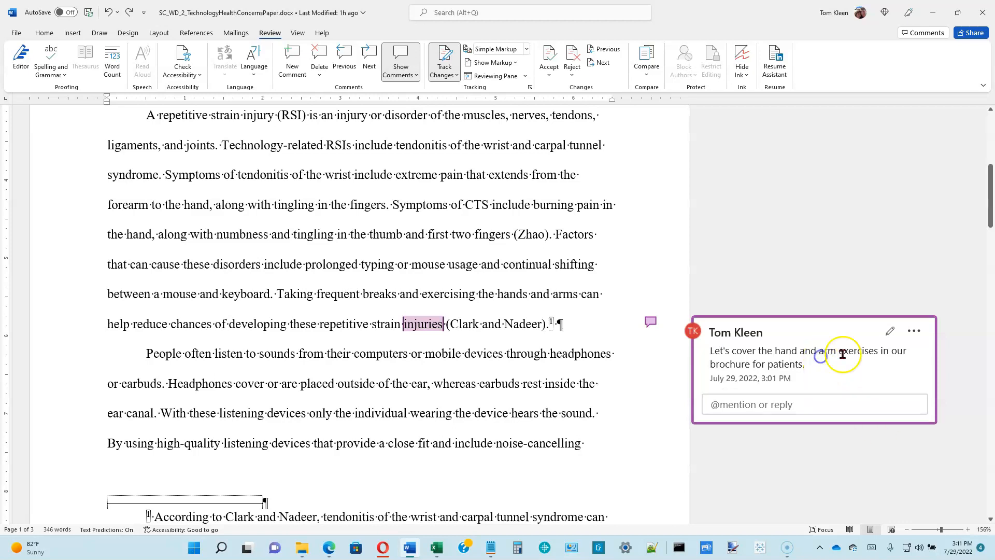
left_click(889, 332)
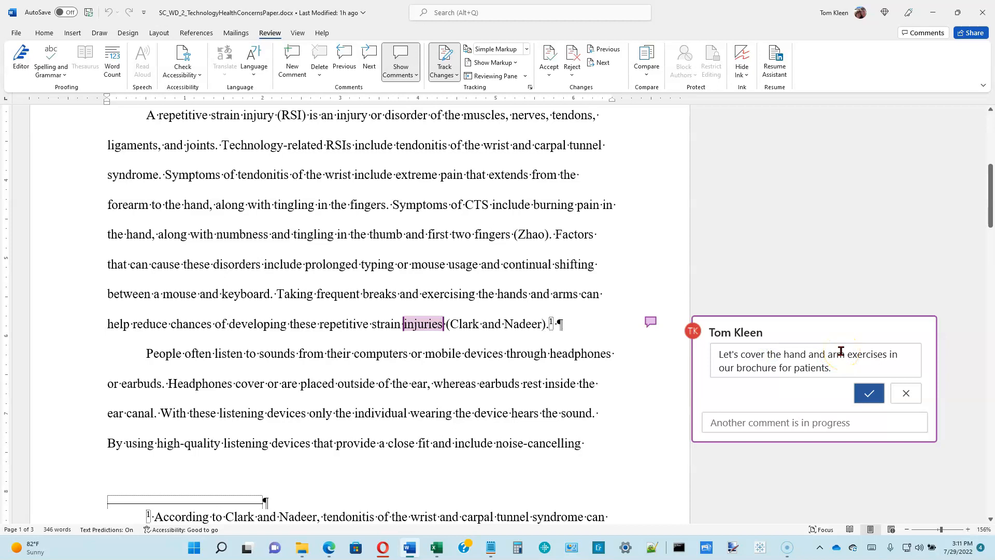
type("examples o")
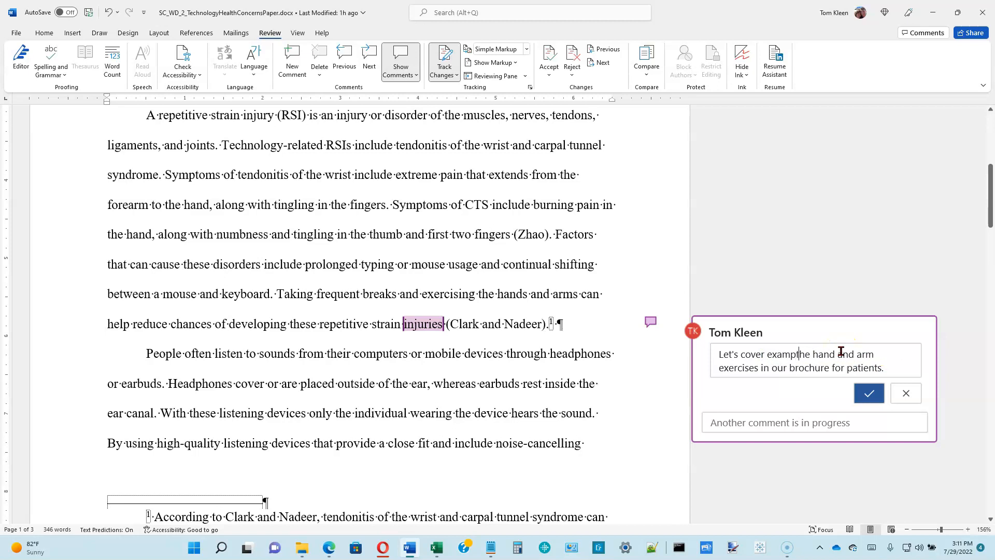
type("f")
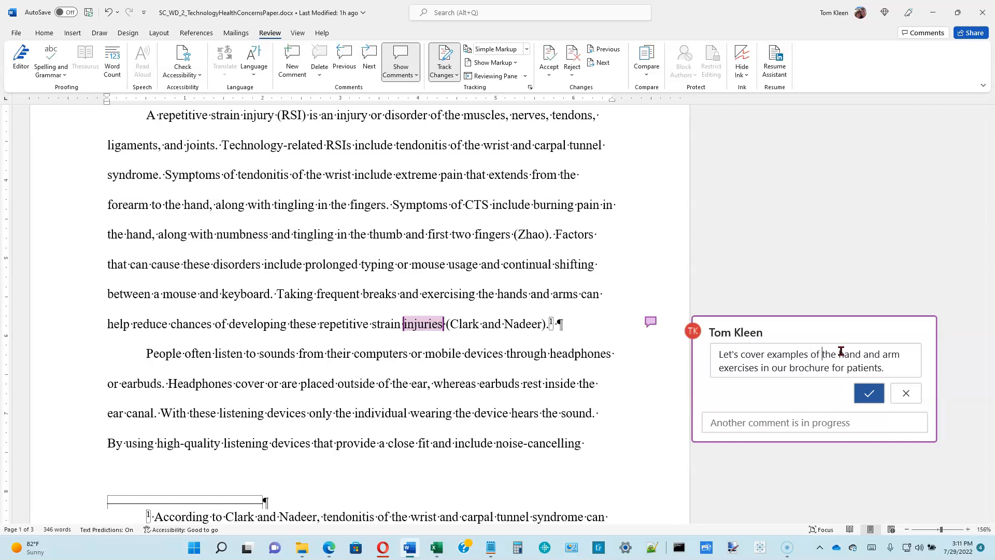
left_click(869, 394)
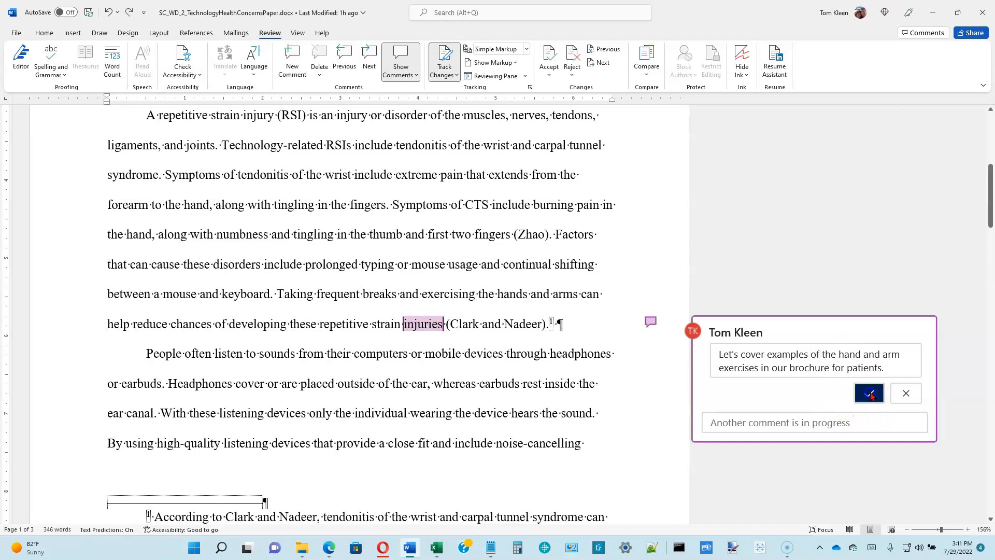
left_click(804, 253)
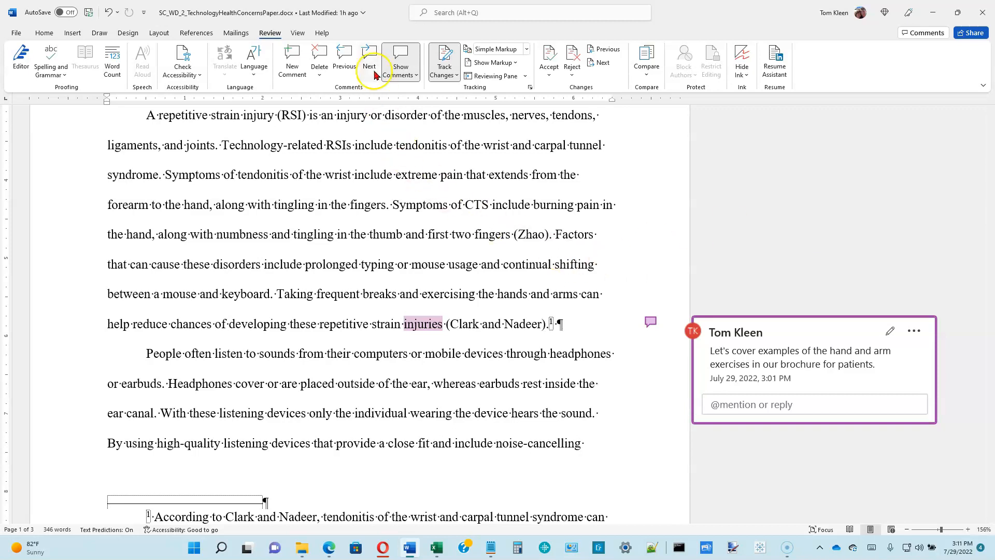
- Go to the comment attached to the "Lower volumes" sentence on page 2
left_click(343, 68)
left_click(370, 57)
left_click(801, 373)
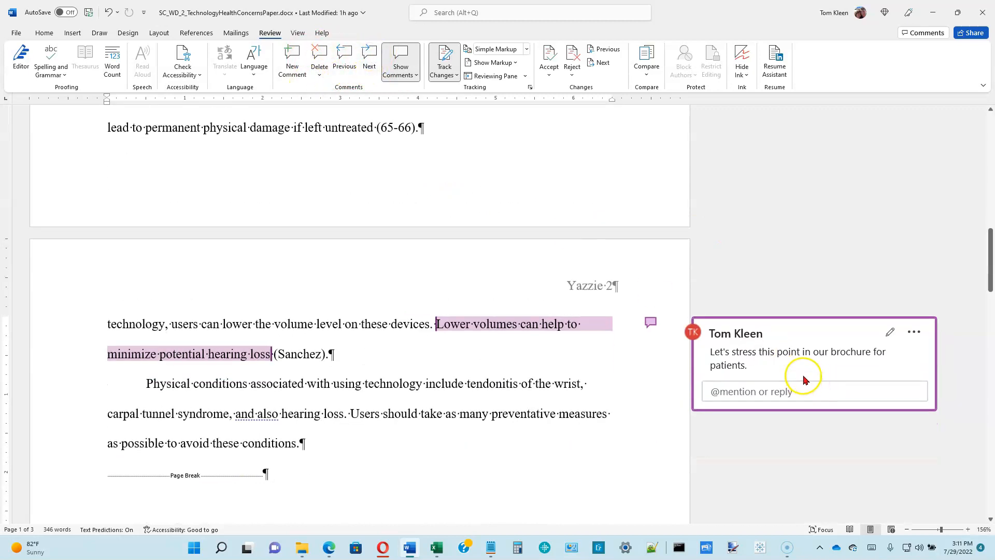
left_click(800, 378)
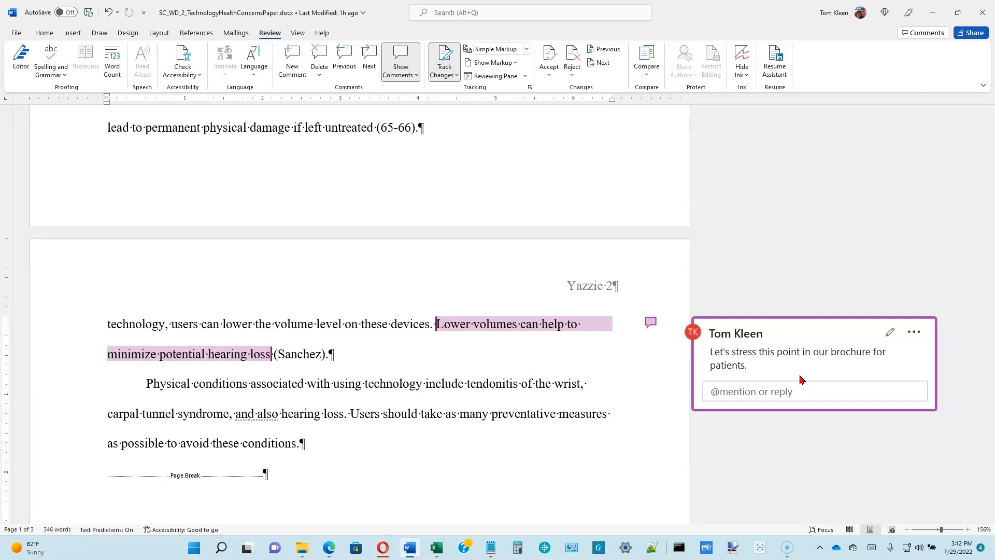
- Post the reply "Excellent idea!" to the comment on the "Lower volumes" sentence on page 2
left_click(773, 352)
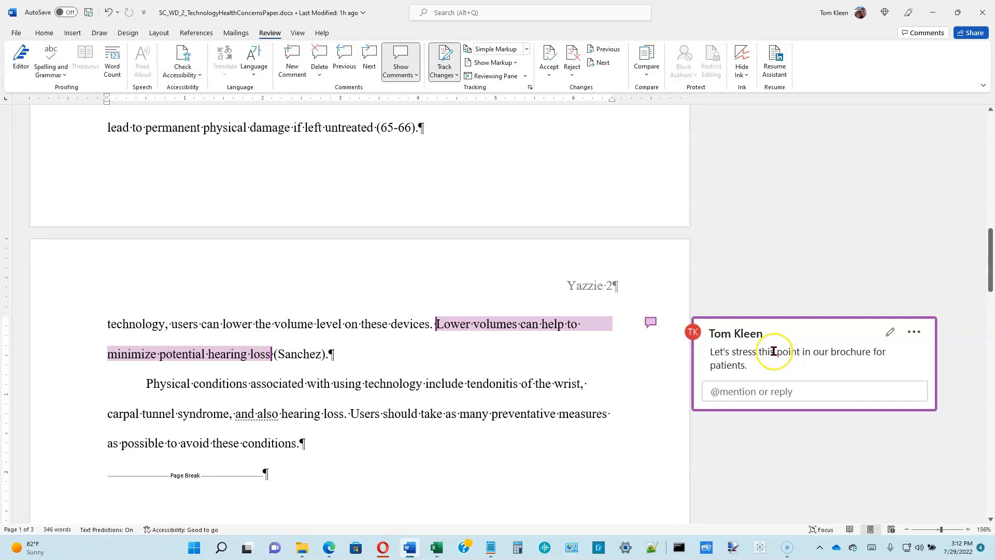
left_click(770, 395)
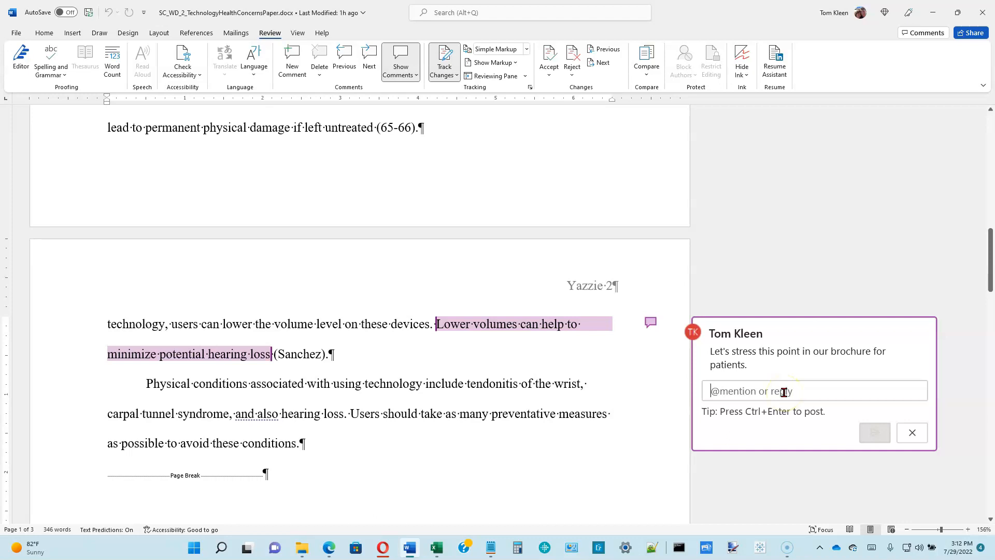
type("Exce")
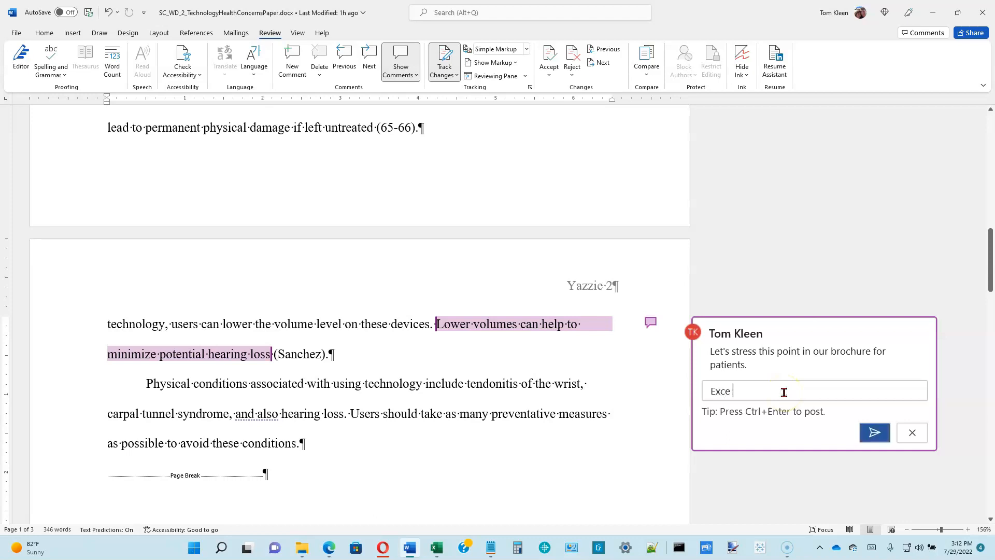
type("llent idea!")
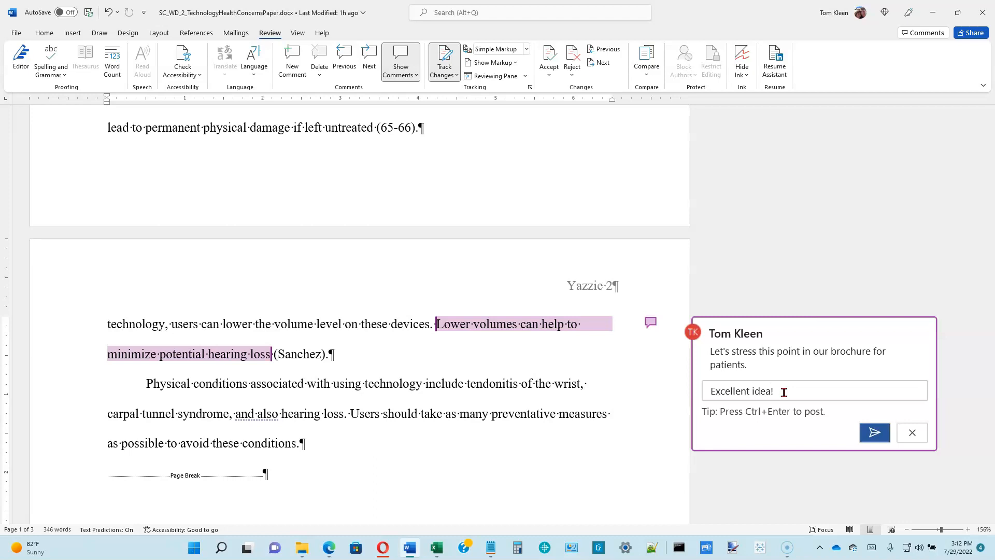
left_click(875, 435)
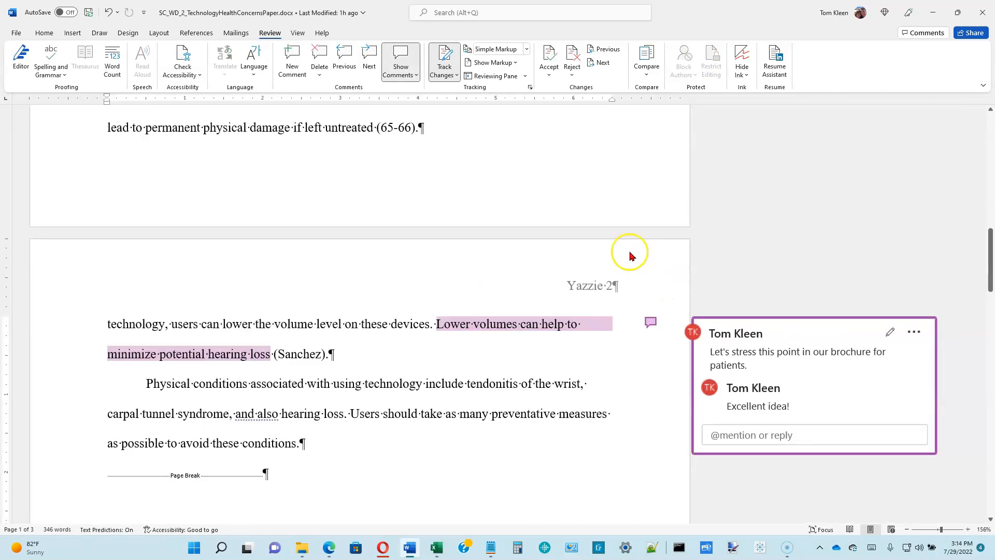
- Hide the comments, view the one on "injuries" through its margin marker on page 1, and hide it again
left_click(403, 55)
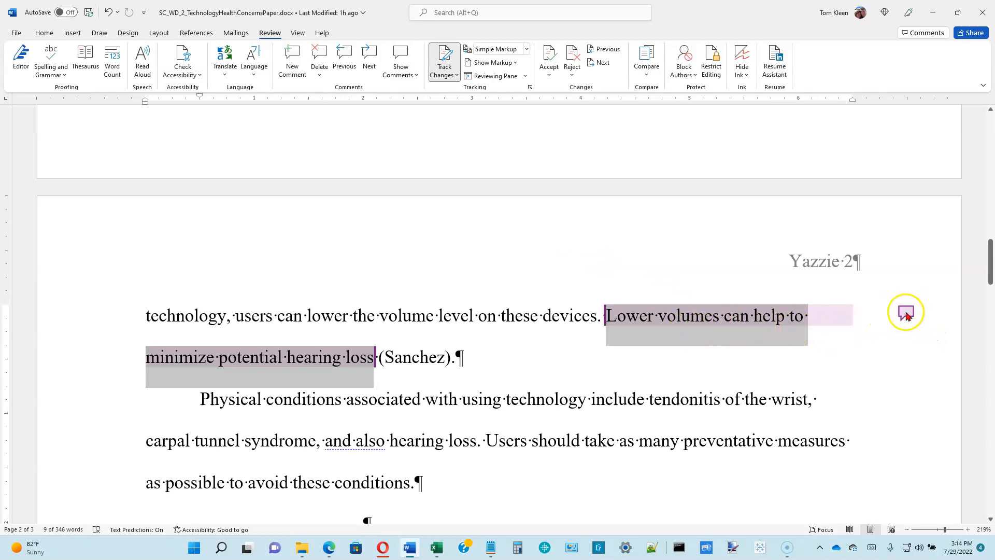
scroll(907, 314, "up", 10)
scroll(905, 314, "up", 1)
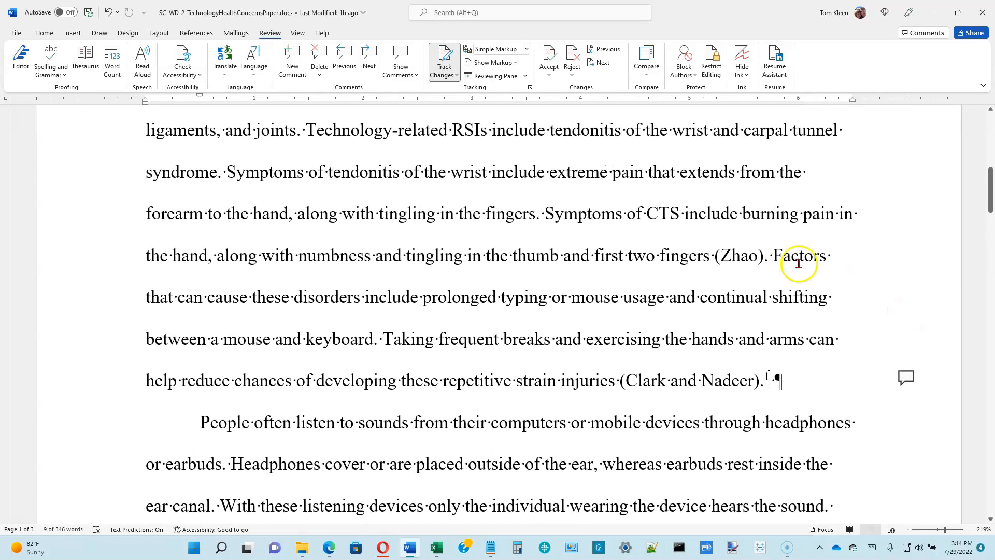
left_click(906, 381)
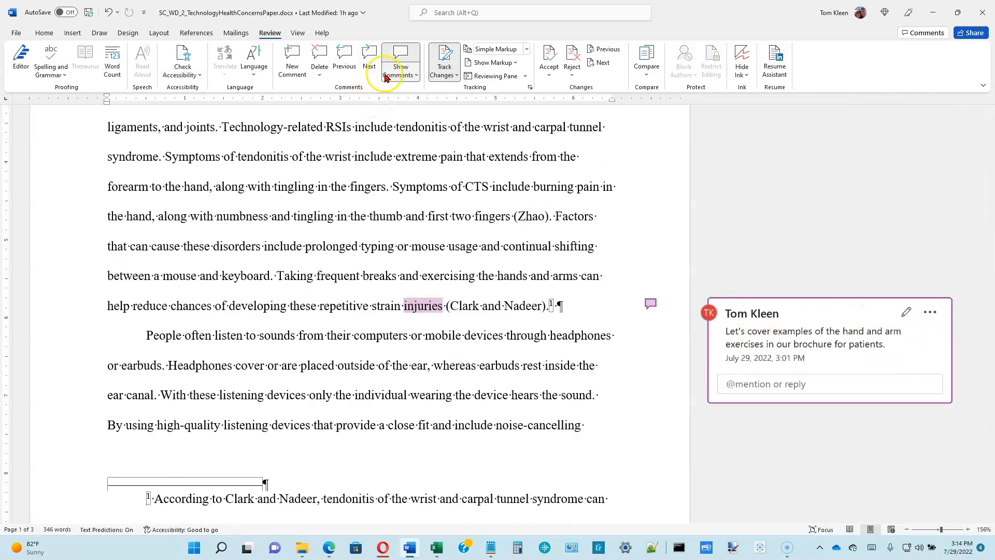
left_click(400, 63)
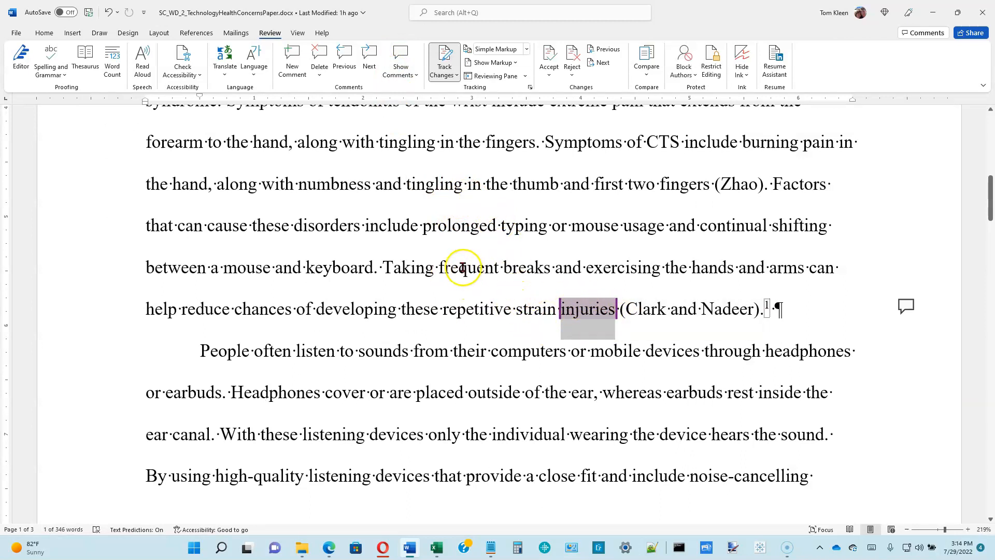
left_click(440, 256)
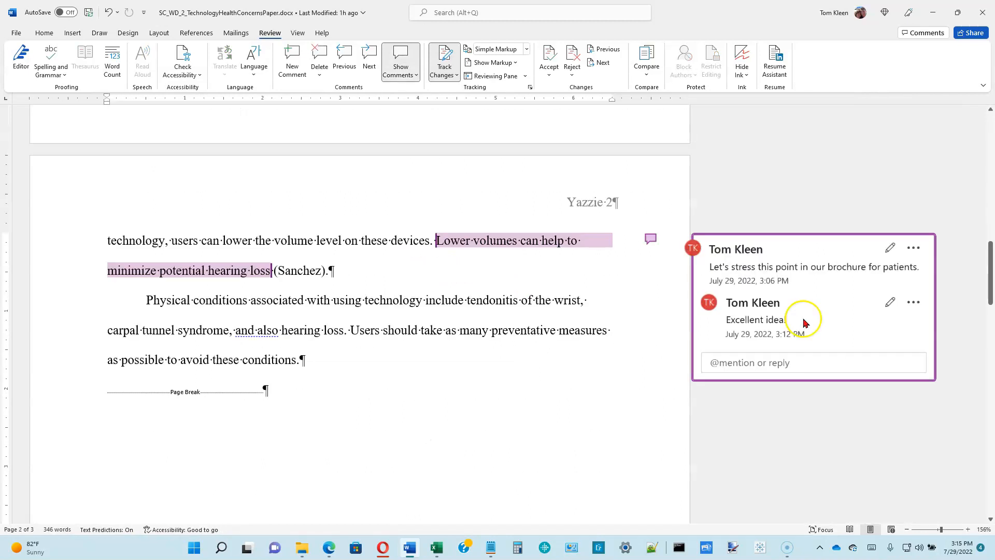
- Delete only the "Excellent idea!" reply from the comment on the "Lower volumes" sentence
left_click(809, 325)
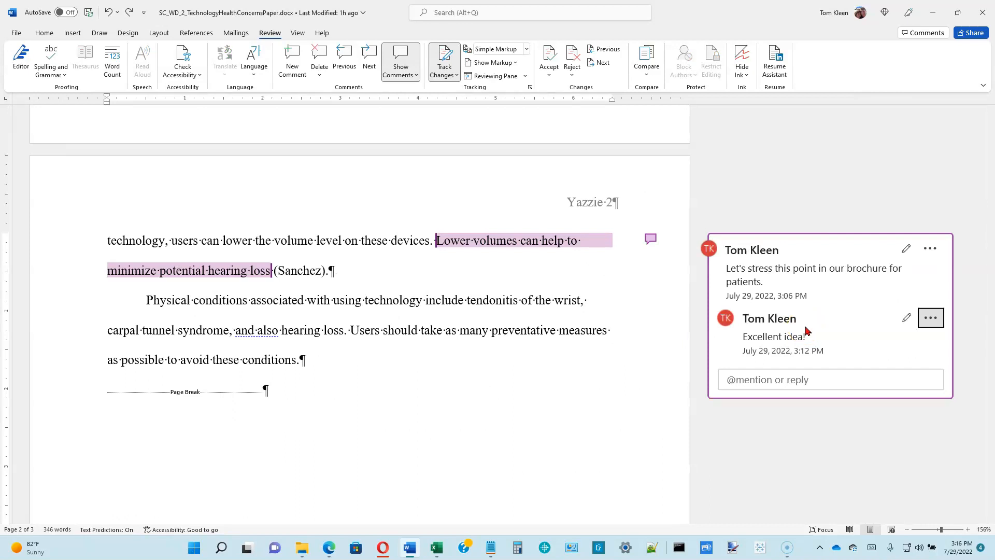
left_click(799, 333)
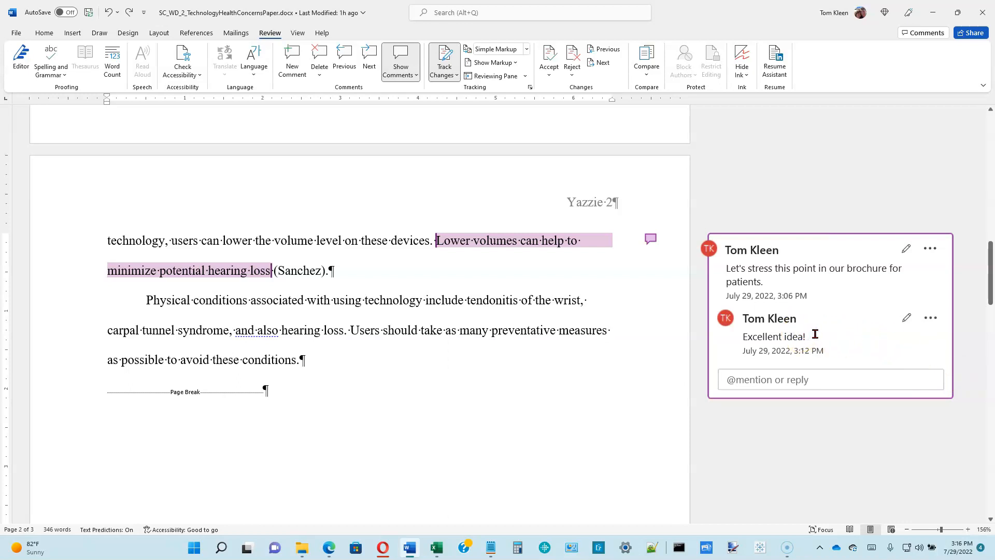
left_click(931, 319)
left_click(908, 338)
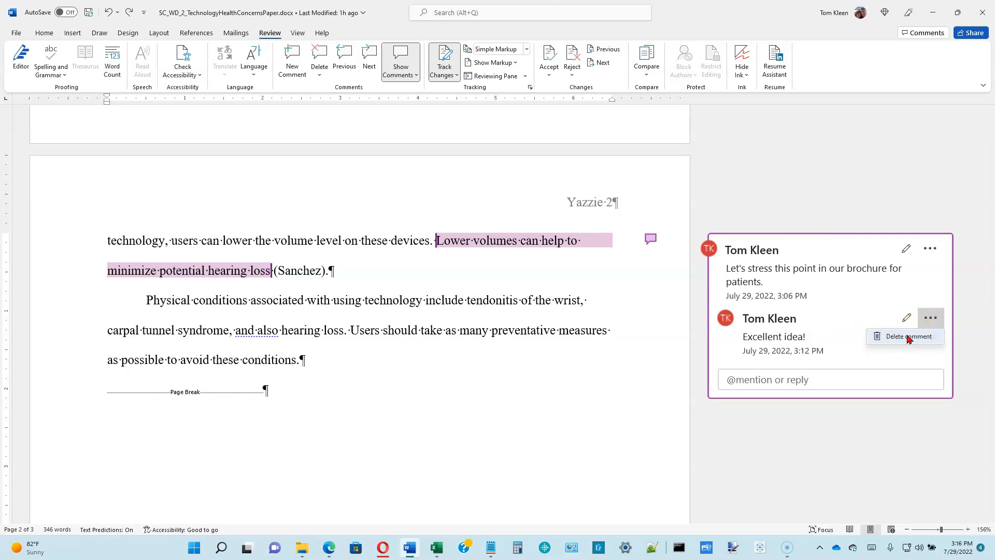
left_click(909, 338)
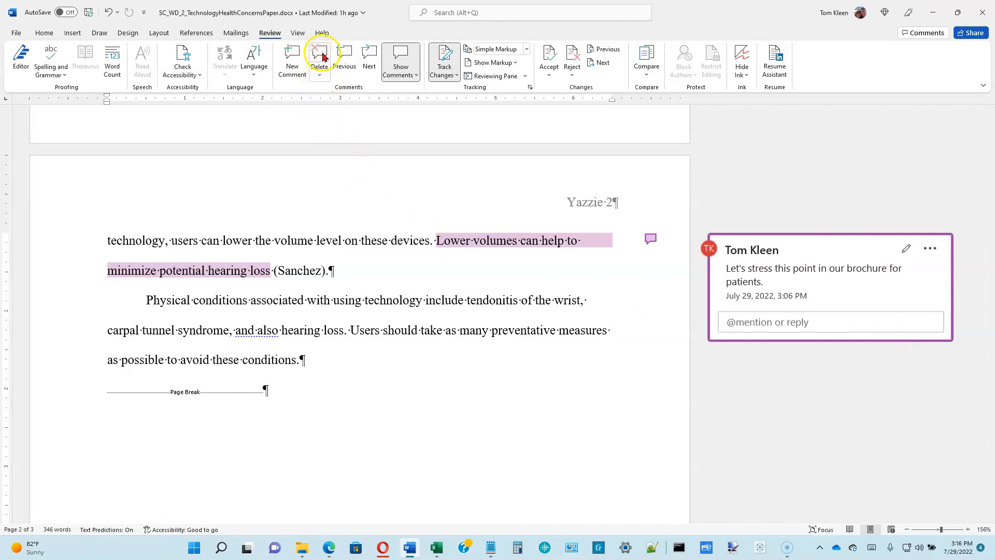
left_click(883, 336)
- Delete all comments in the document at once
left_click(319, 76)
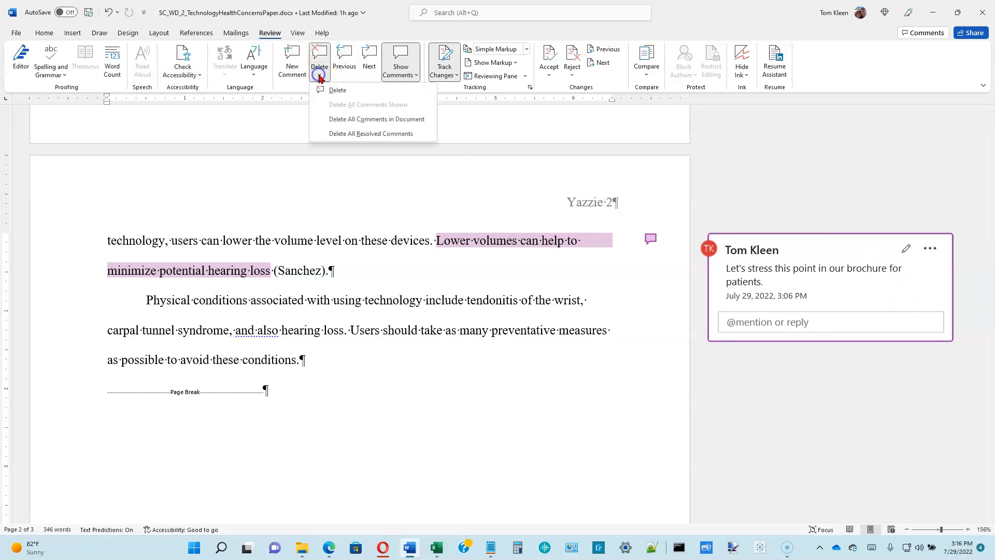
left_click(342, 120)
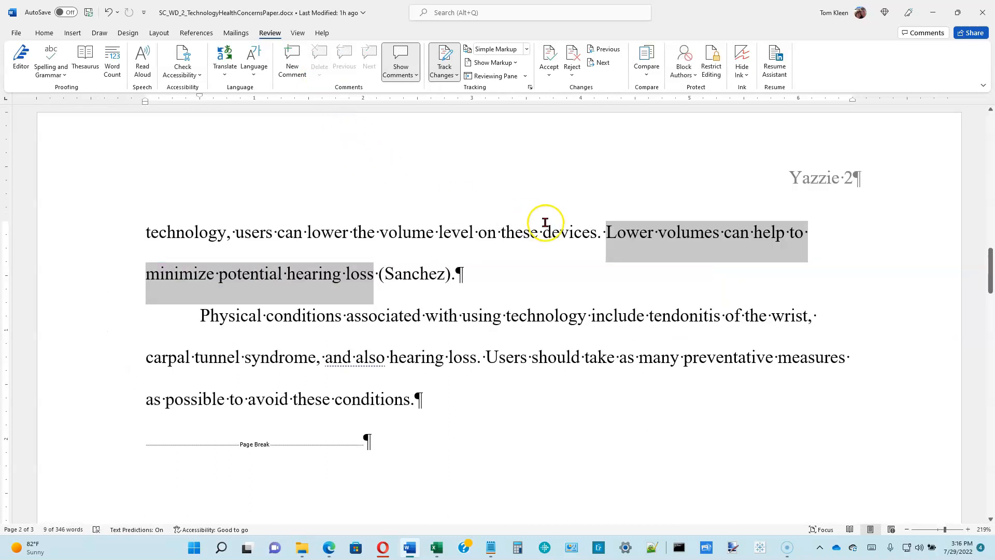